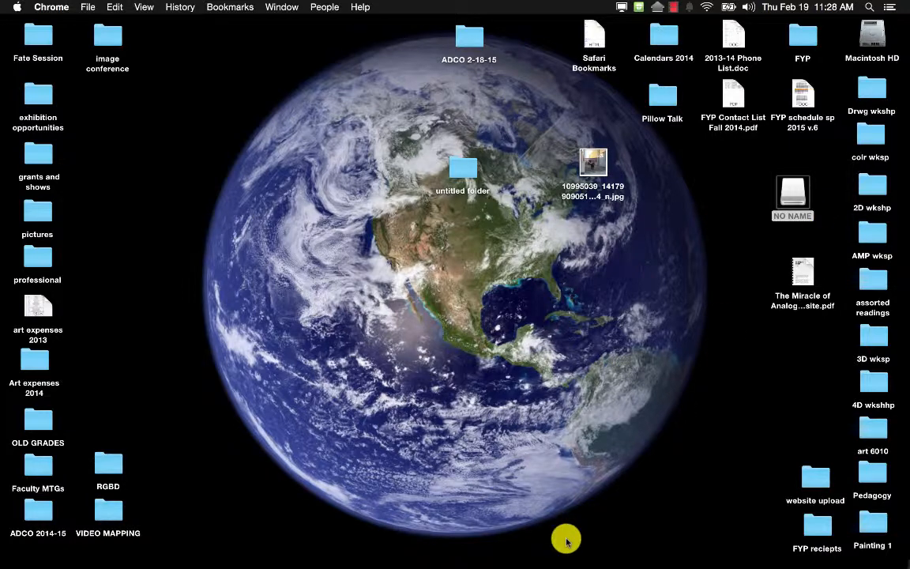
Step: Switch to iMovie and show its library window
{"action": "mouse_move", "coordinate": [413, 532]}
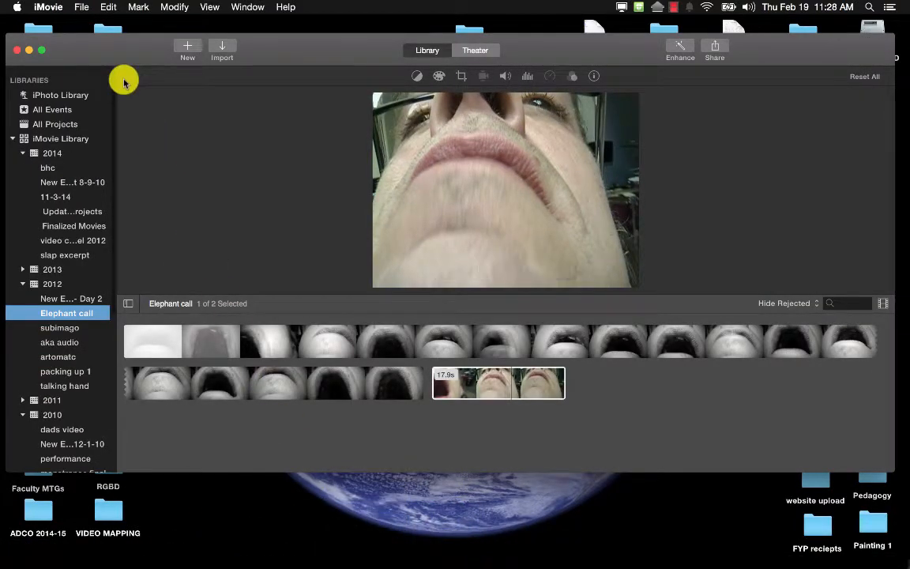
{"action": "left_click", "coordinate": [82, 9]}
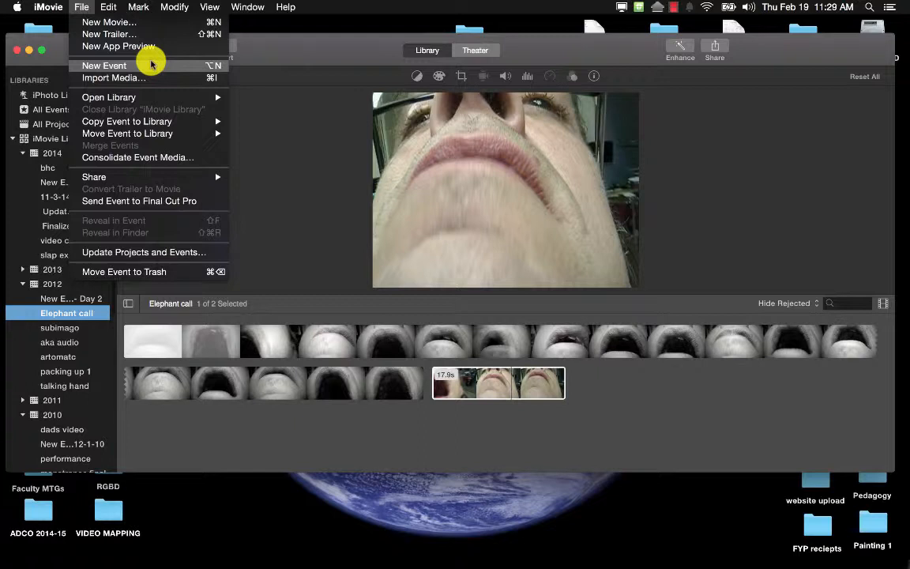
{"action": "left_click", "coordinate": [295, 57]}
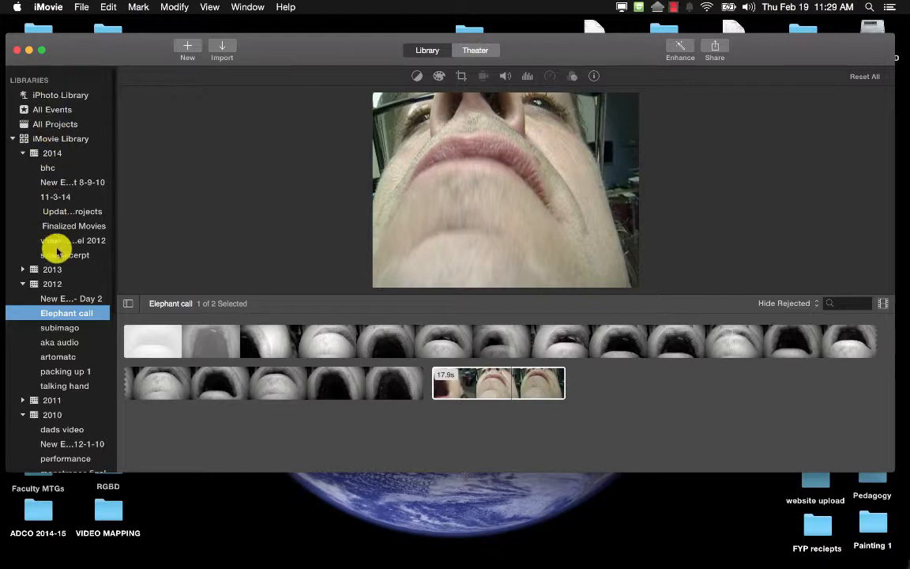
Step: Hide the libraries sidebar and show it again
{"action": "left_click", "coordinate": [128, 304]}
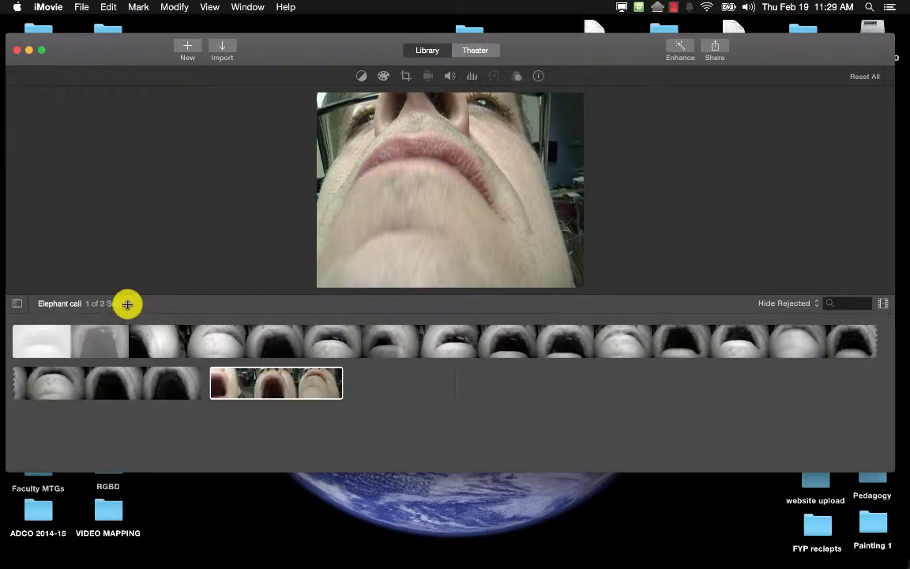
{"action": "left_click", "coordinate": [16, 307]}
{"action": "left_click", "coordinate": [126, 301]}
{"action": "left_click", "coordinate": [15, 307]}
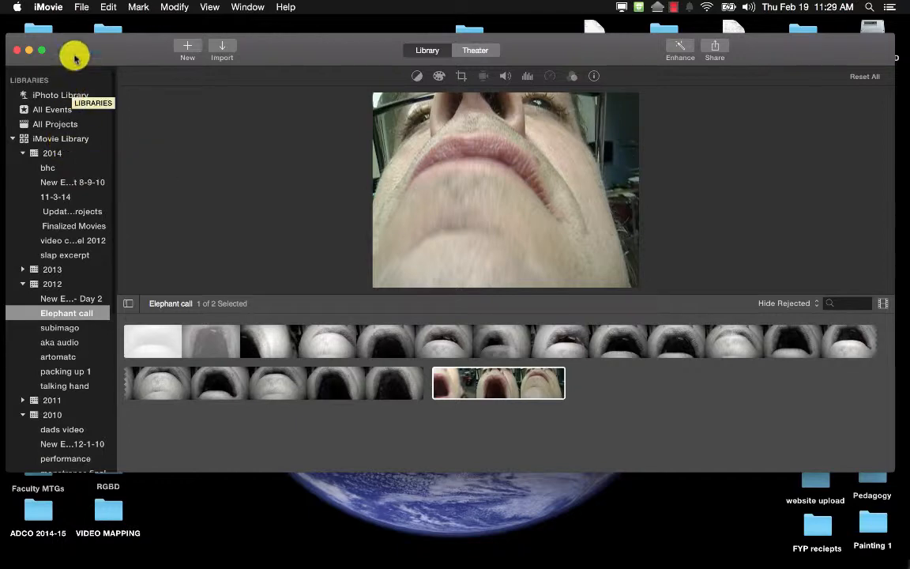
Step: Create a new iMovie library named "iMovie Portable" on the NO NAME drive
{"action": "left_click", "coordinate": [82, 8]}
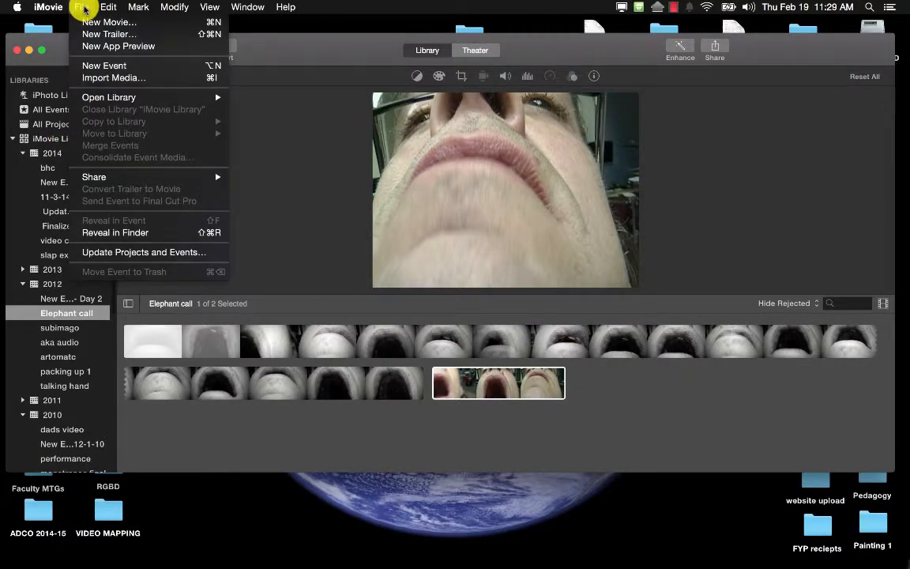
{"action": "mouse_move", "coordinate": [106, 101]}
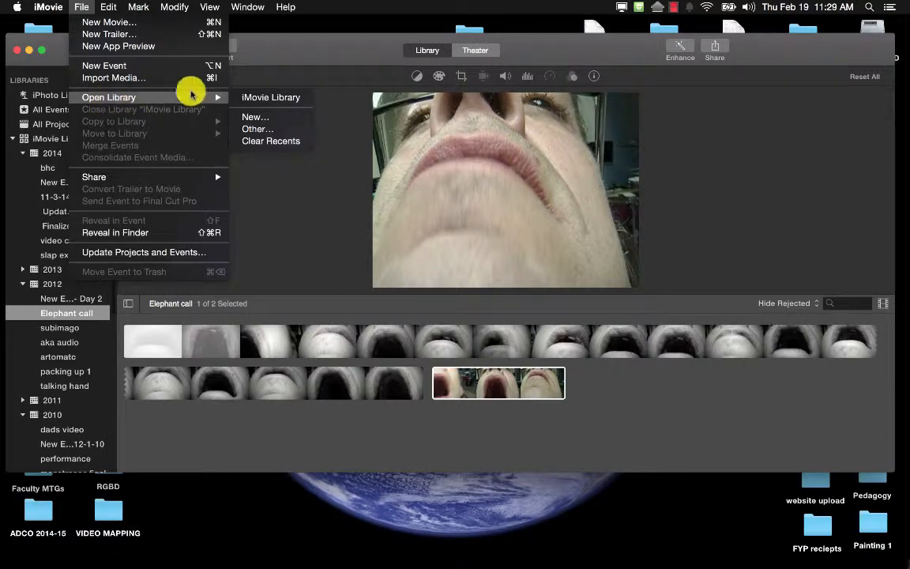
{"action": "left_click", "coordinate": [261, 119]}
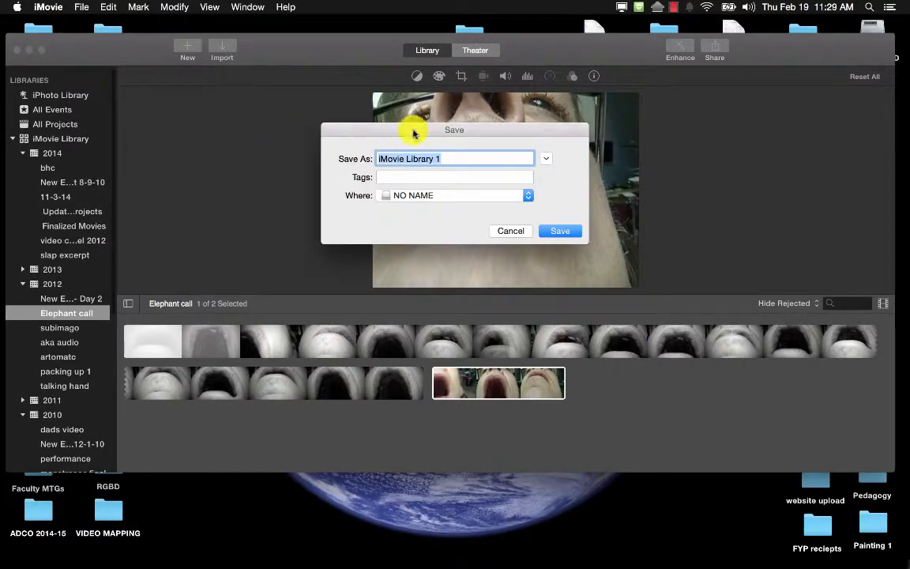
{"action": "left_click_drag", "start_coordinate": [443, 158], "coordinate": [409, 155]}
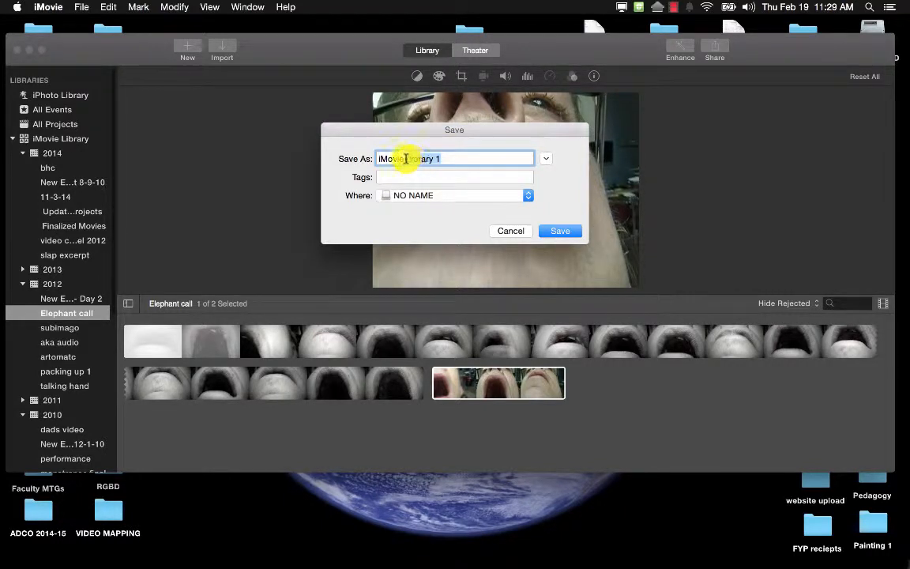
{"action": "key", "text": "BackSpace"}
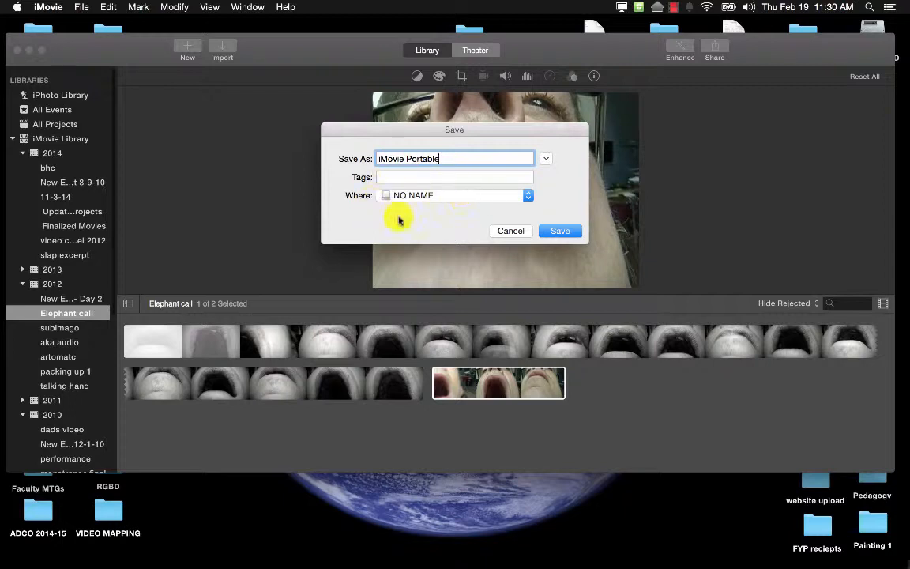
{"action": "left_click", "coordinate": [527, 199]}
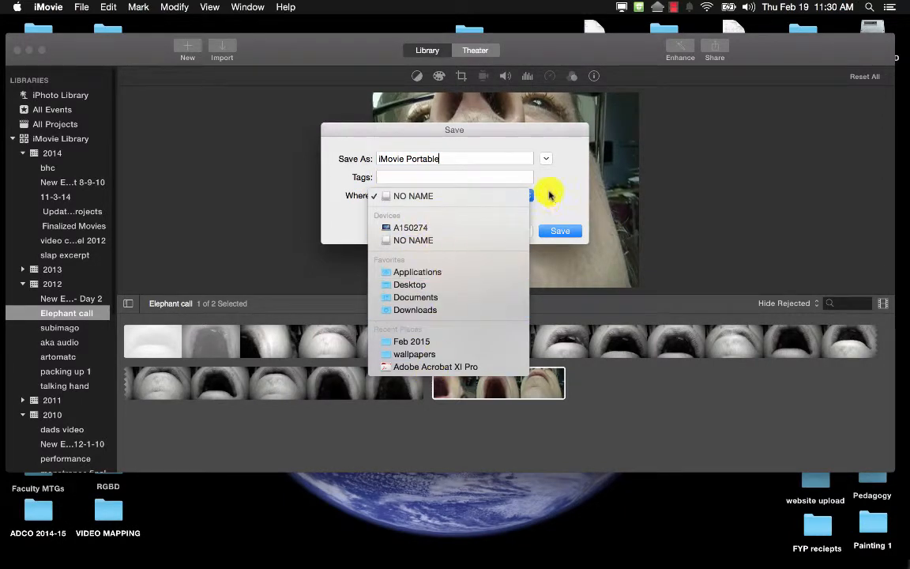
{"action": "left_click", "coordinate": [551, 196]}
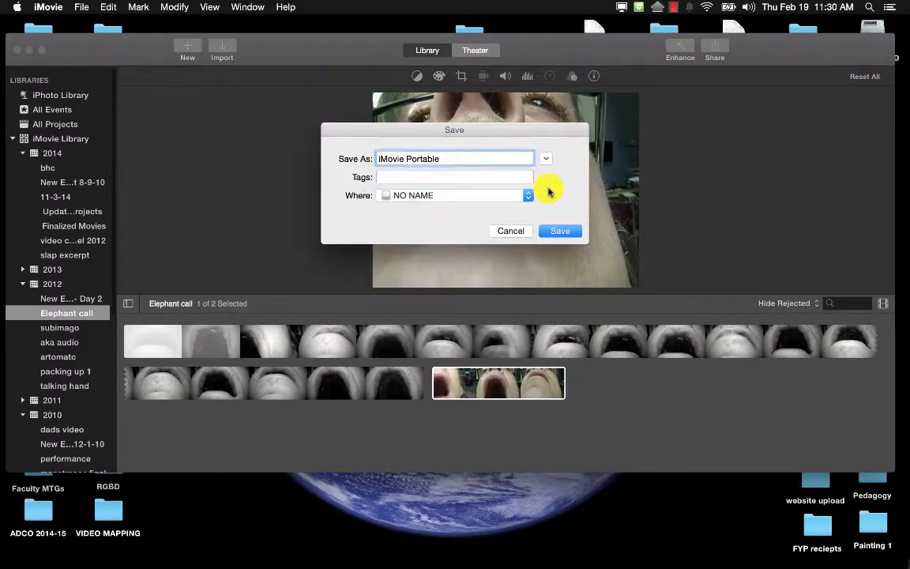
{"action": "left_click", "coordinate": [562, 231]}
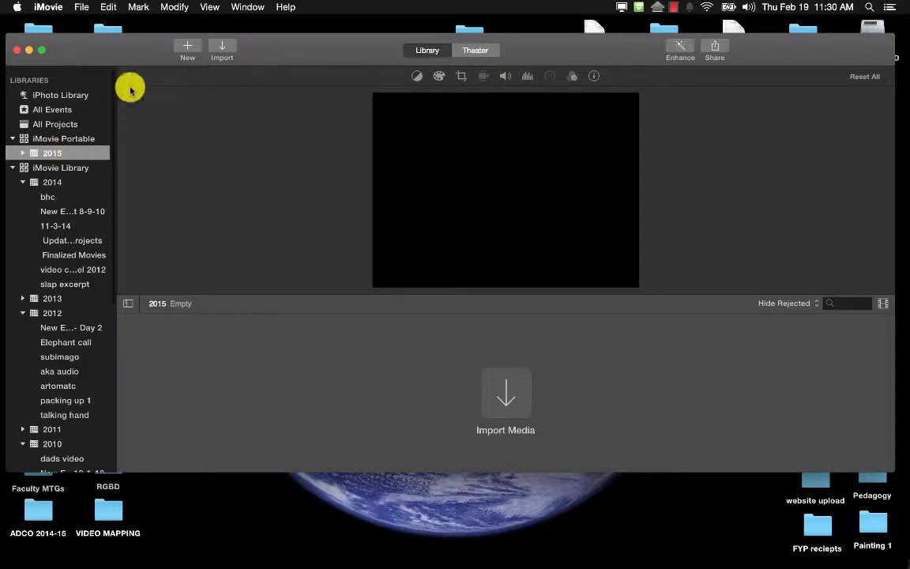
Step: Create a new movie with No Theme, named "Class Example", in the 2-19-15 event
{"action": "left_click", "coordinate": [185, 51]}
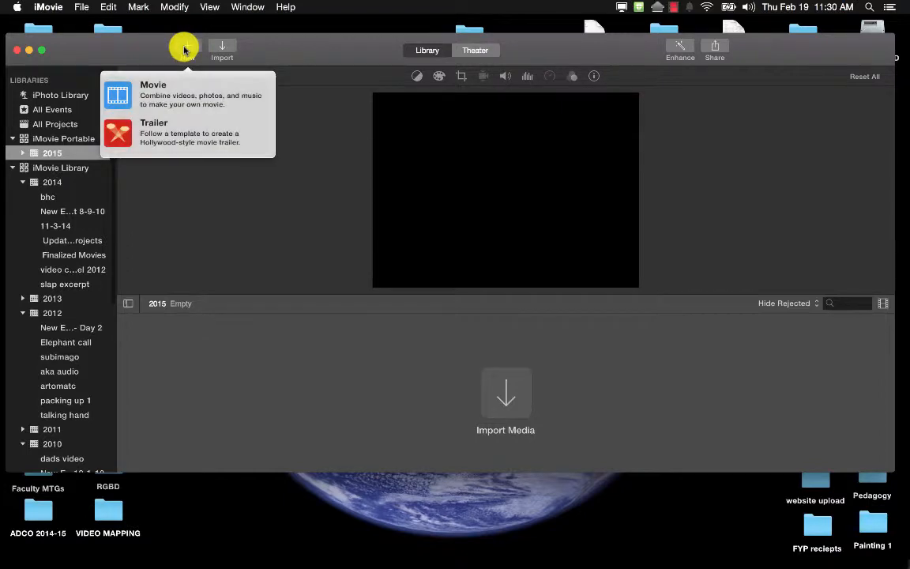
{"action": "left_click", "coordinate": [119, 99]}
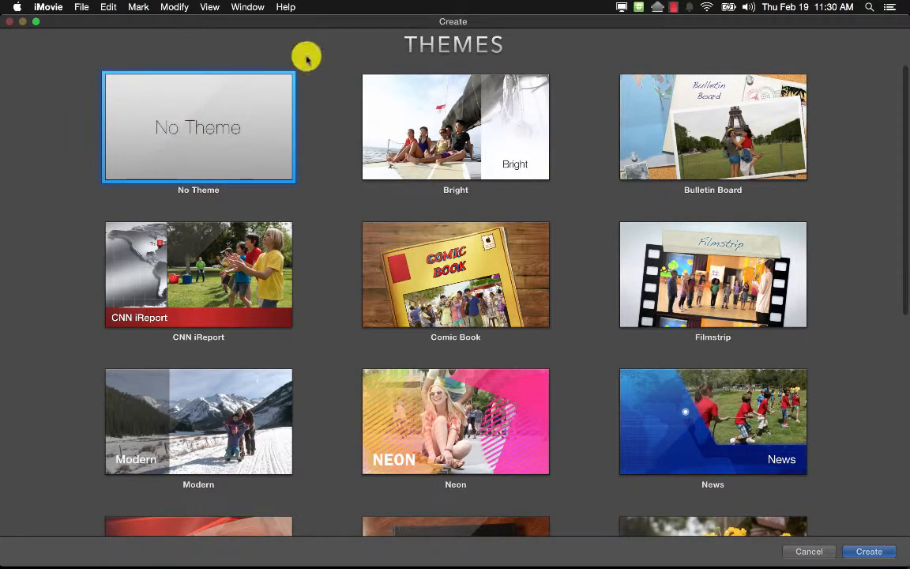
{"action": "left_click", "coordinate": [855, 546]}
{"action": "left_click", "coordinate": [431, 49]}
{"action": "key", "text": "BackSpace"}
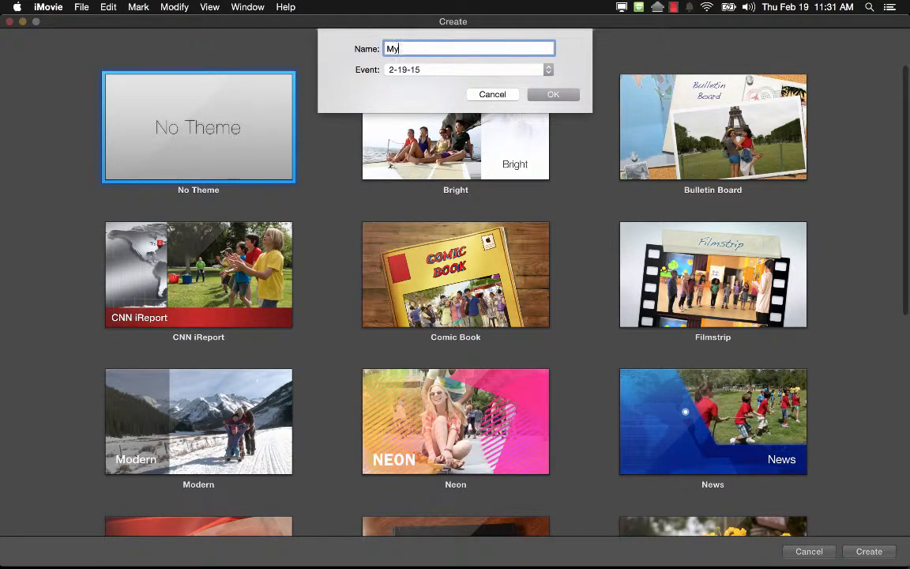
{"action": "key", "text": "BackSpace"}
{"action": "key", "text": "BackSpace"}
{"action": "type", "text": "Class Example"}
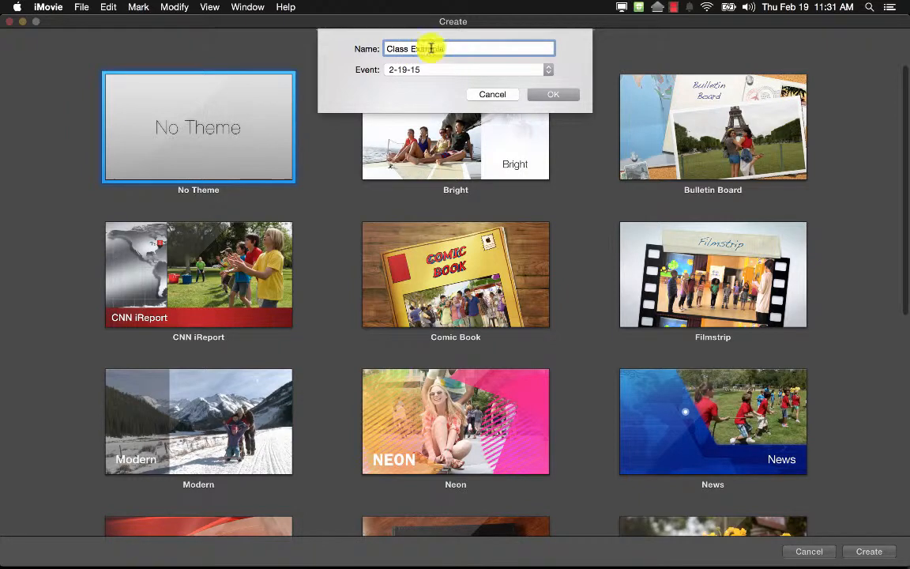
{"action": "left_click", "coordinate": [538, 94]}
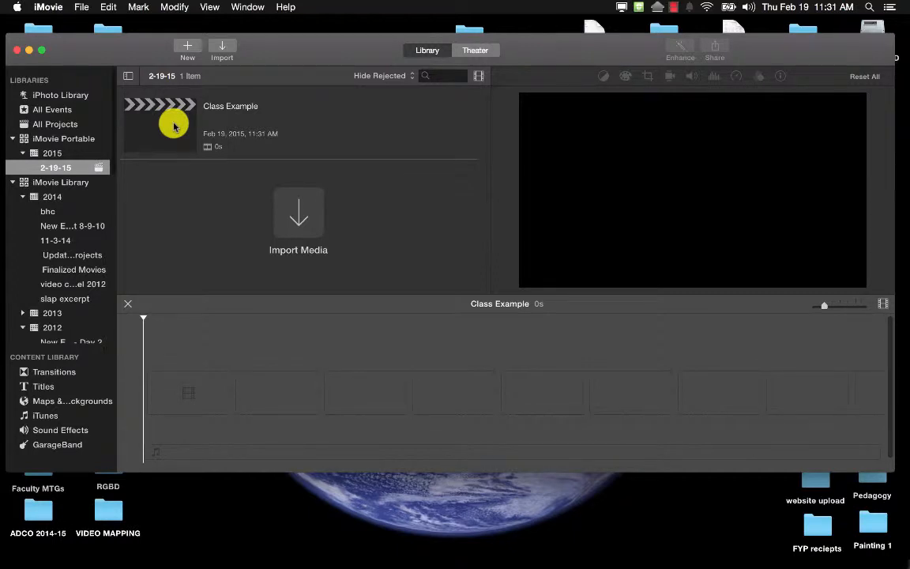
Step: Open the media import window and close it without importing anything
{"action": "left_click", "coordinate": [305, 223]}
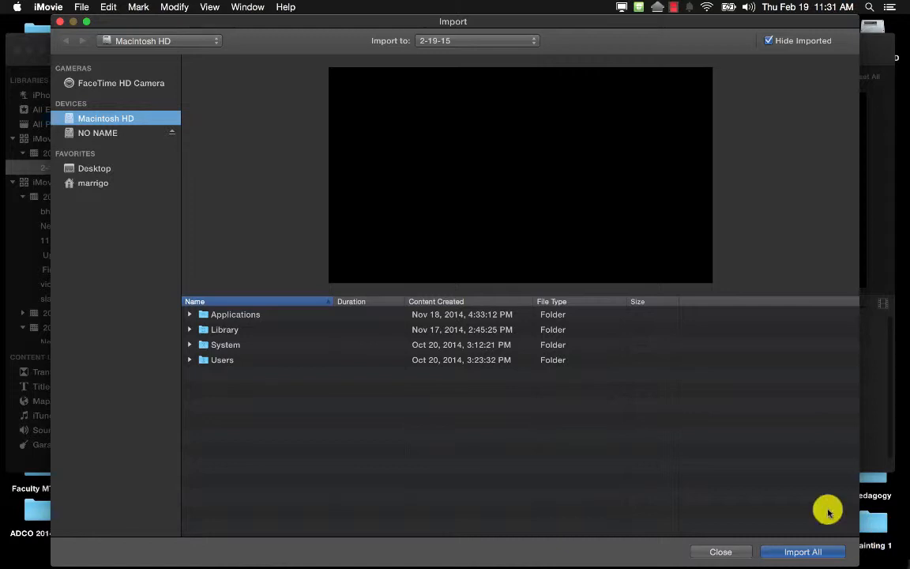
{"action": "left_click", "coordinate": [58, 24]}
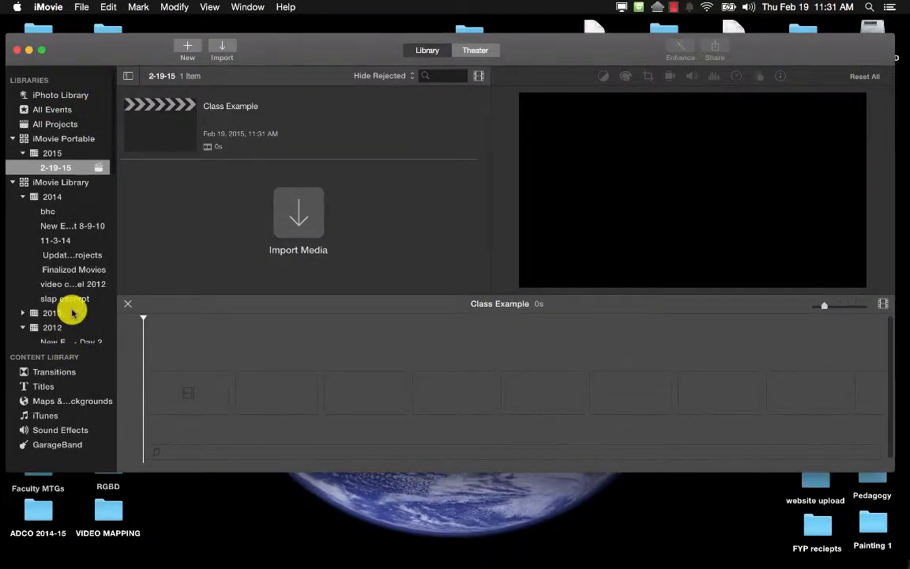
Step: Add the black-and-white clip from the 2012 Elephant call event to the movie timeline and place the 17.9 s colour clip above it
{"action": "scroll", "coordinate": [71, 311], "scroll_direction": "down", "scroll_amount": 1}
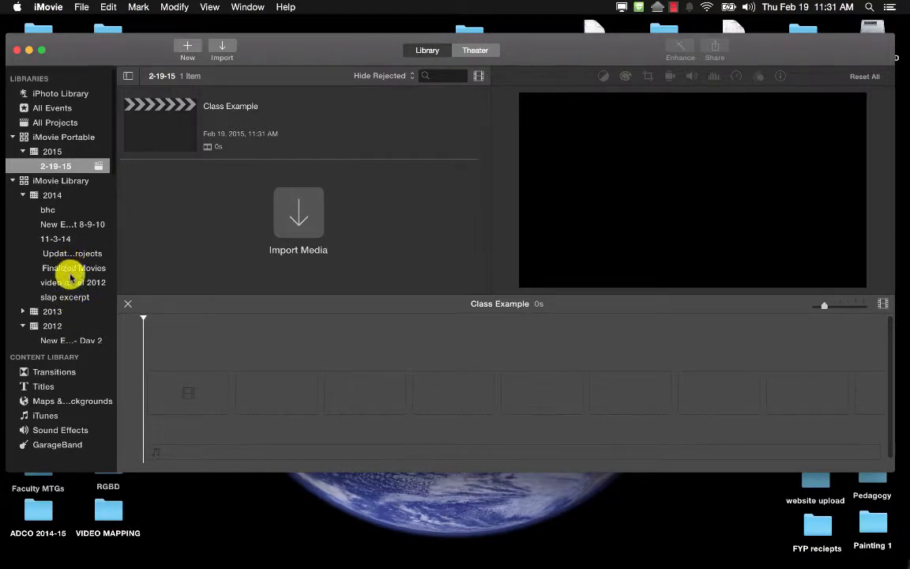
{"action": "scroll", "coordinate": [69, 332], "scroll_direction": "down", "scroll_amount": 5}
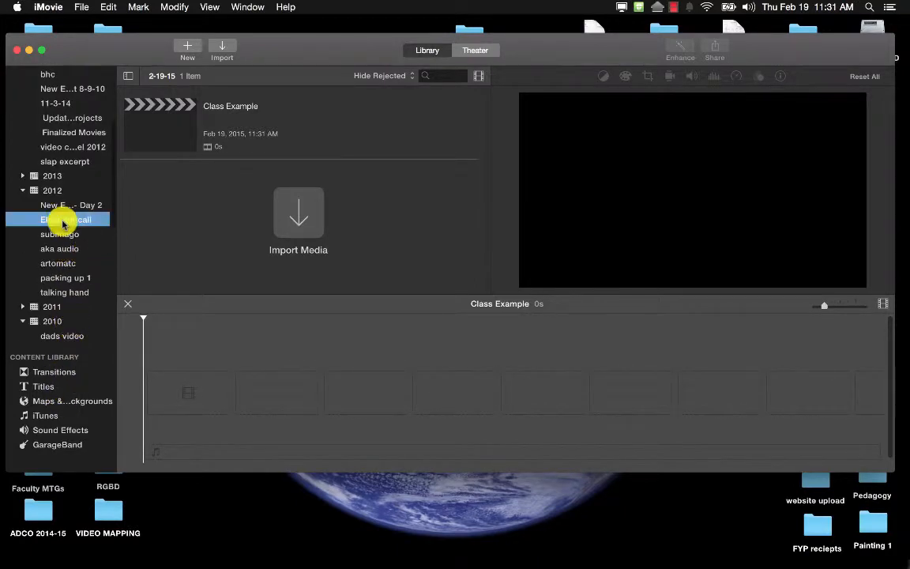
{"action": "left_click", "coordinate": [65, 220]}
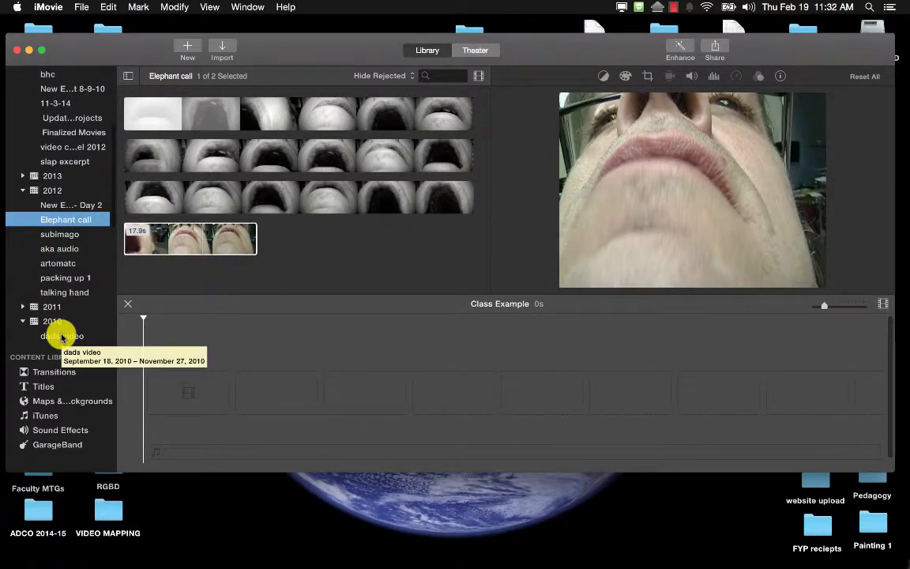
{"action": "left_click", "coordinate": [225, 153]}
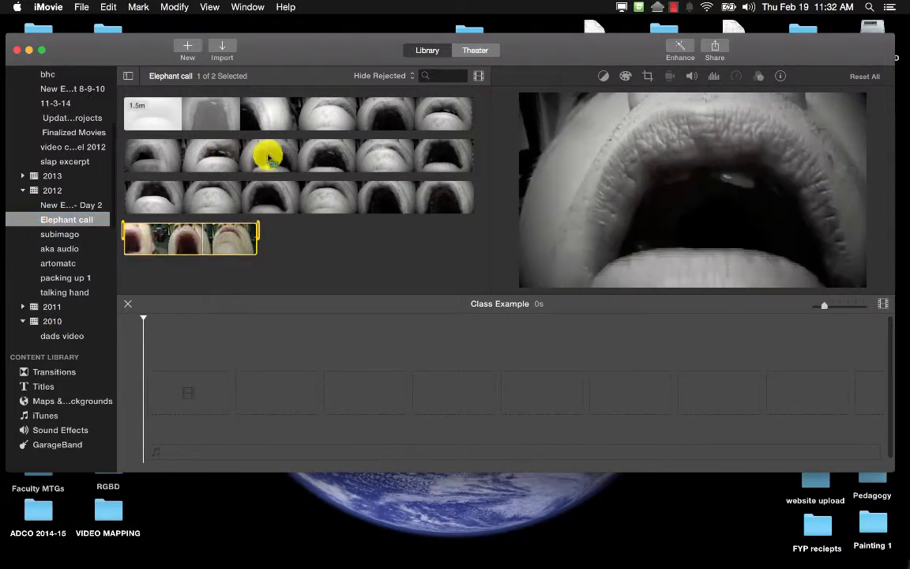
{"action": "left_click", "coordinate": [272, 191]}
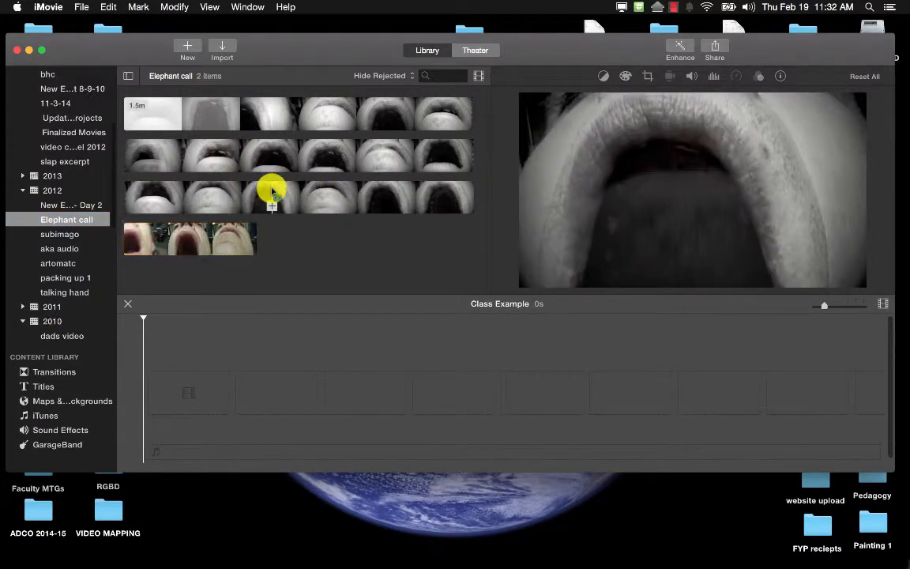
{"action": "left_click", "coordinate": [178, 115]}
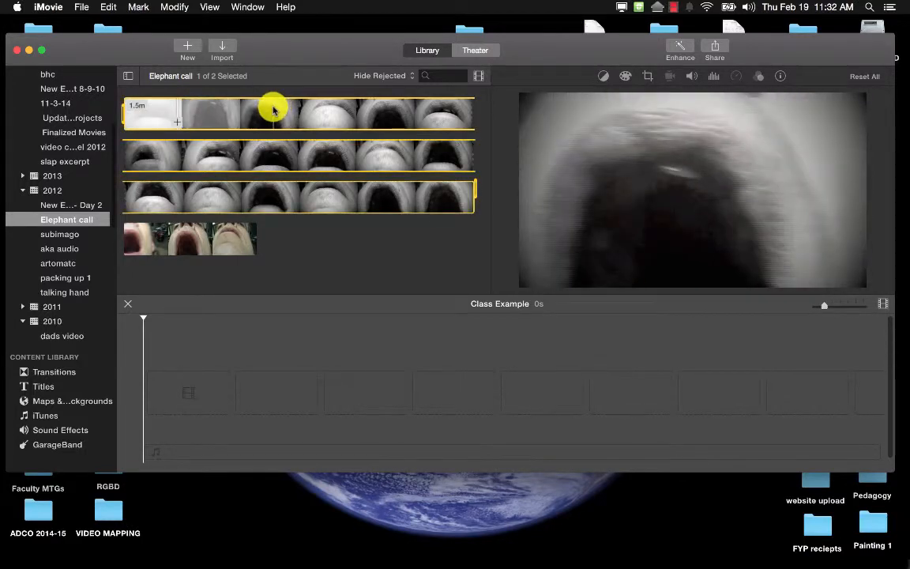
{"action": "left_click_drag", "start_coordinate": [247, 113], "coordinate": [172, 381]}
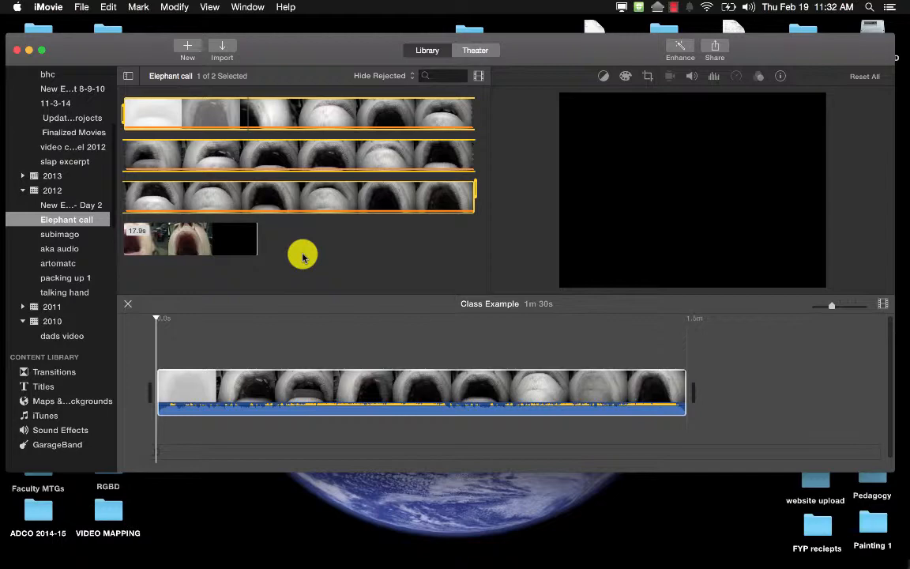
{"action": "left_click", "coordinate": [416, 409]}
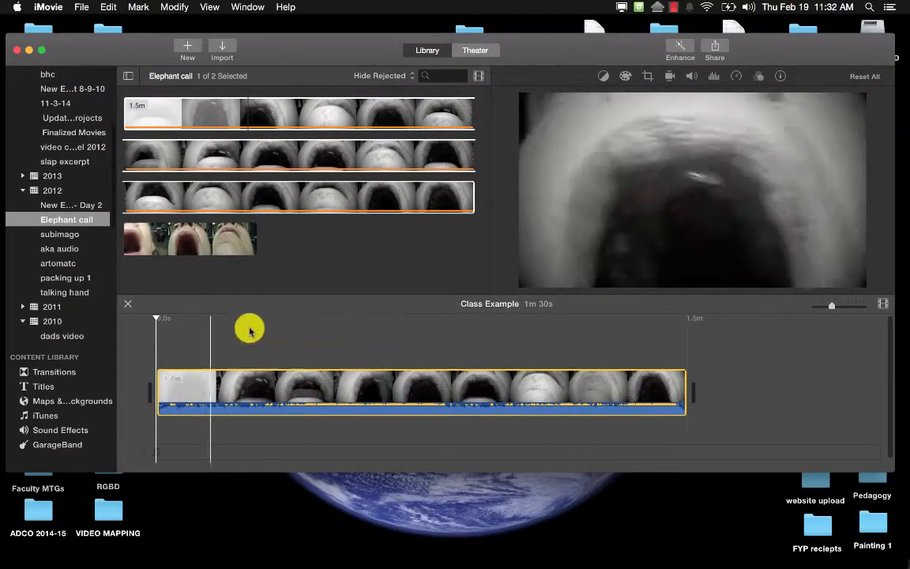
{"action": "left_click", "coordinate": [190, 243]}
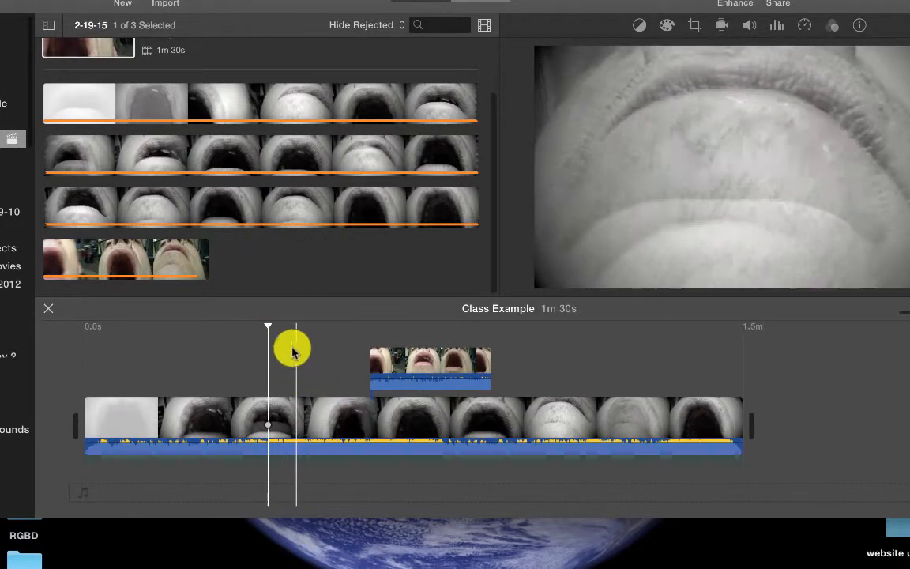
Step: Consolidate the Class Example project's media so all its files are copied into the iMovie Portable library
{"action": "scroll", "coordinate": [136, 47], "scroll_direction": "up", "scroll_amount": 3}
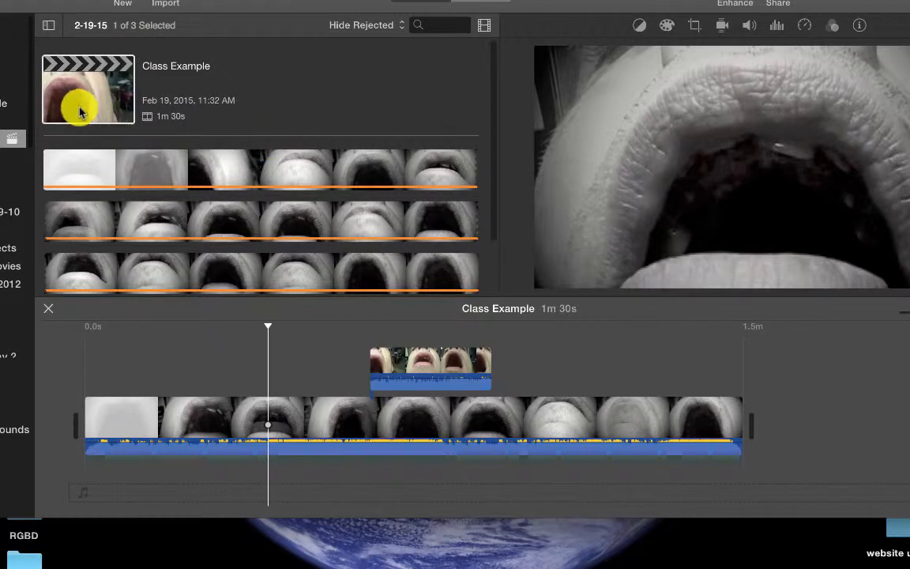
{"action": "scroll", "coordinate": [276, 125], "scroll_direction": "down", "scroll_amount": 3}
{"action": "scroll", "coordinate": [270, 117], "scroll_direction": "up", "scroll_amount": 3}
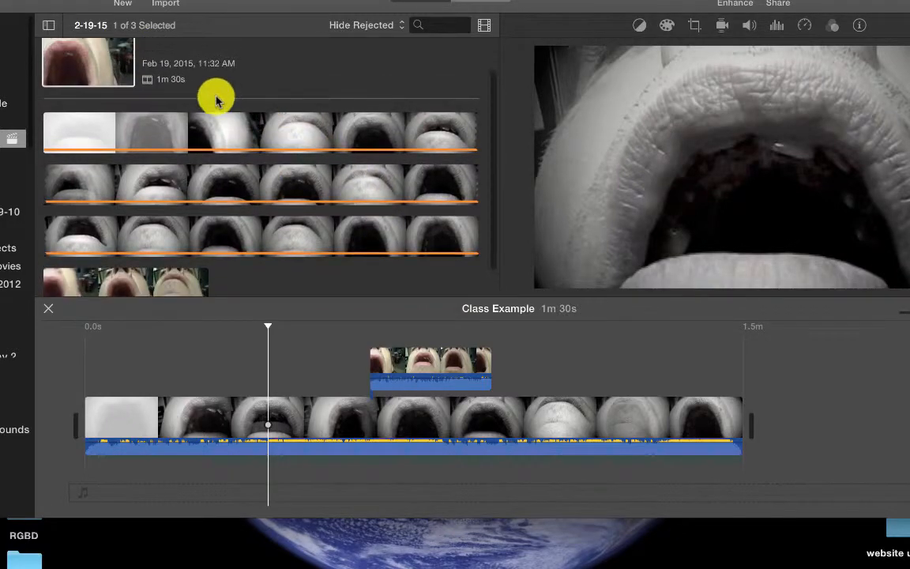
{"action": "left_click", "coordinate": [75, 97]}
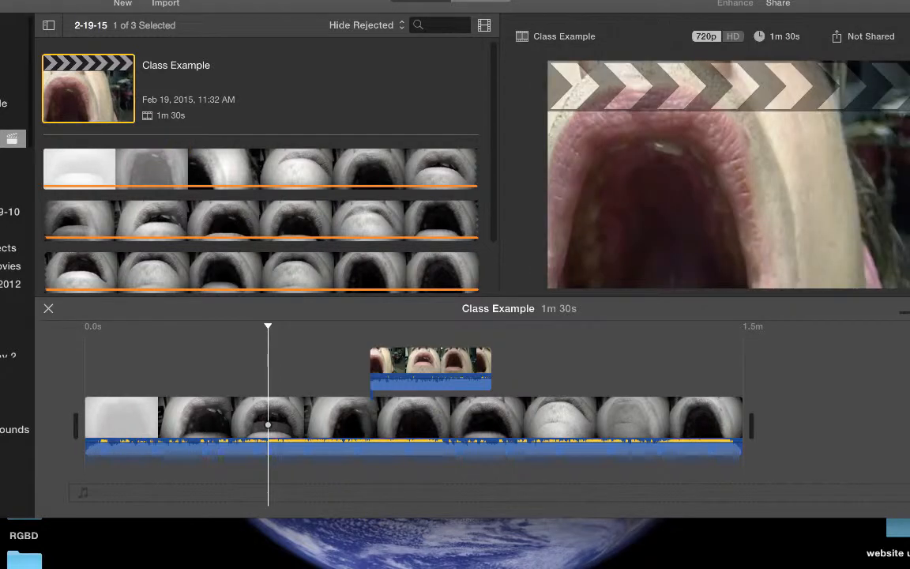
{"action": "left_click", "coordinate": [2, 0]}
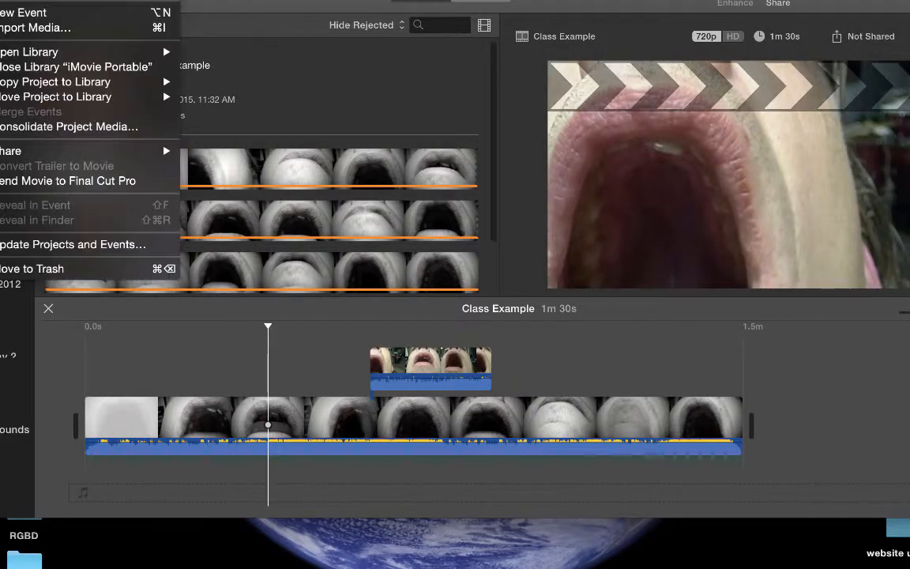
{"action": "left_click", "coordinate": [46, 128]}
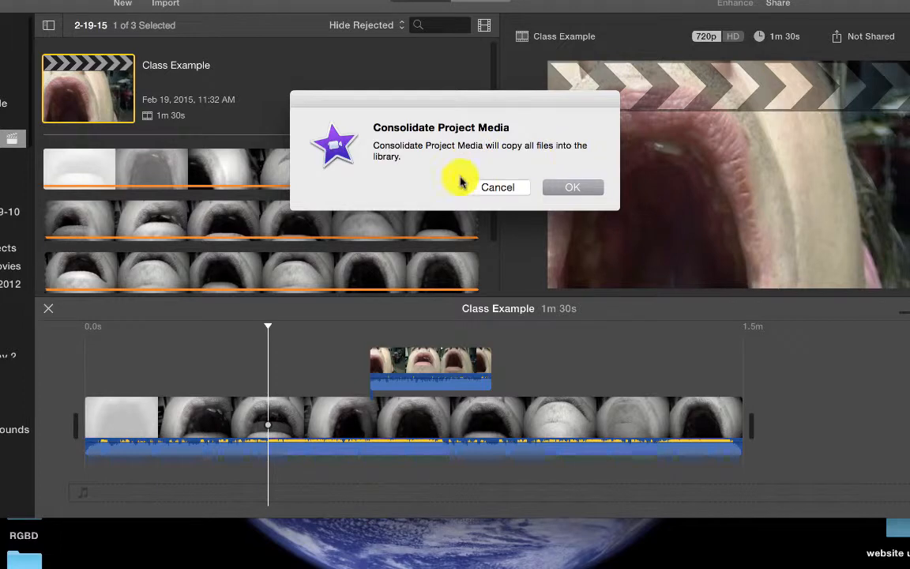
{"action": "left_click", "coordinate": [575, 187]}
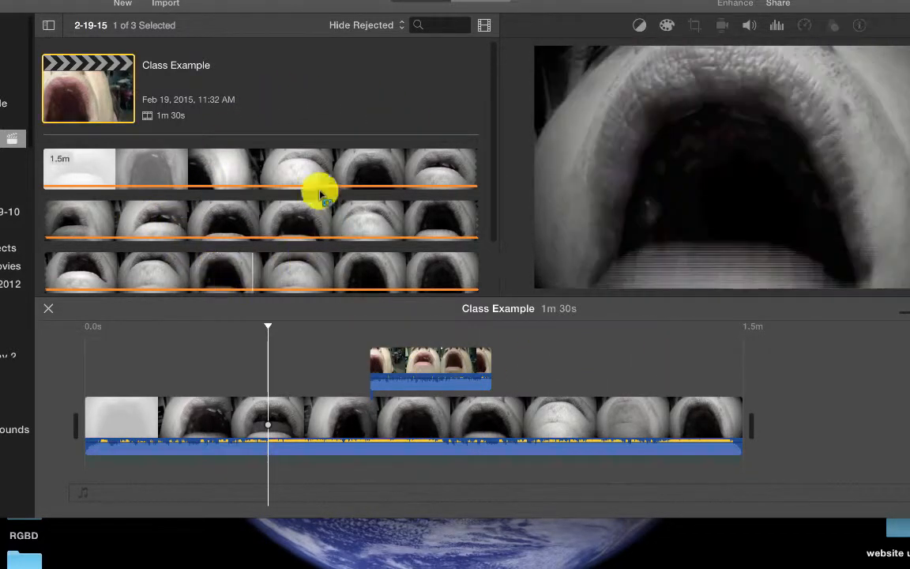
{"action": "left_click", "coordinate": [260, 116]}
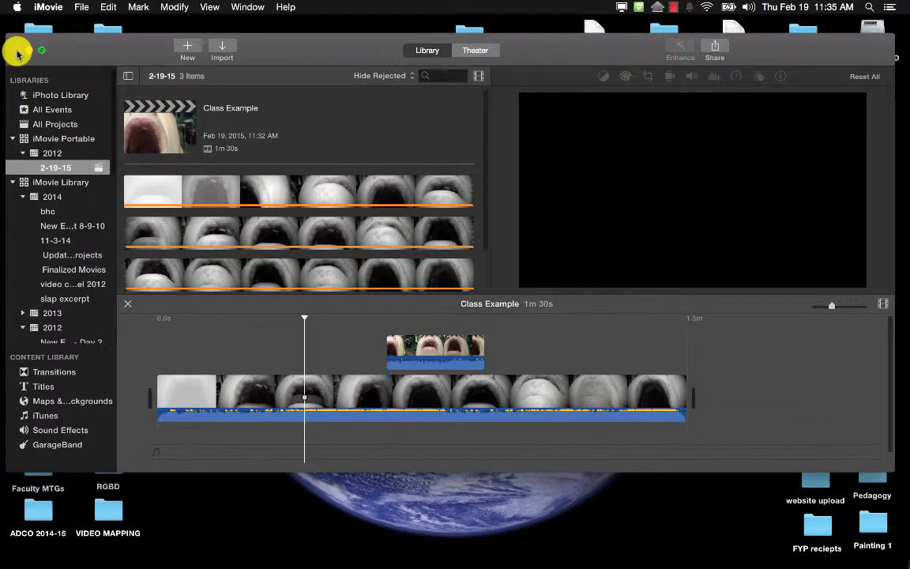
Step: Close the iMovie window and reopen the iMovie Portable library from the NO NAME drive to check the Class Example timeline
{"action": "left_click", "coordinate": [16, 53]}
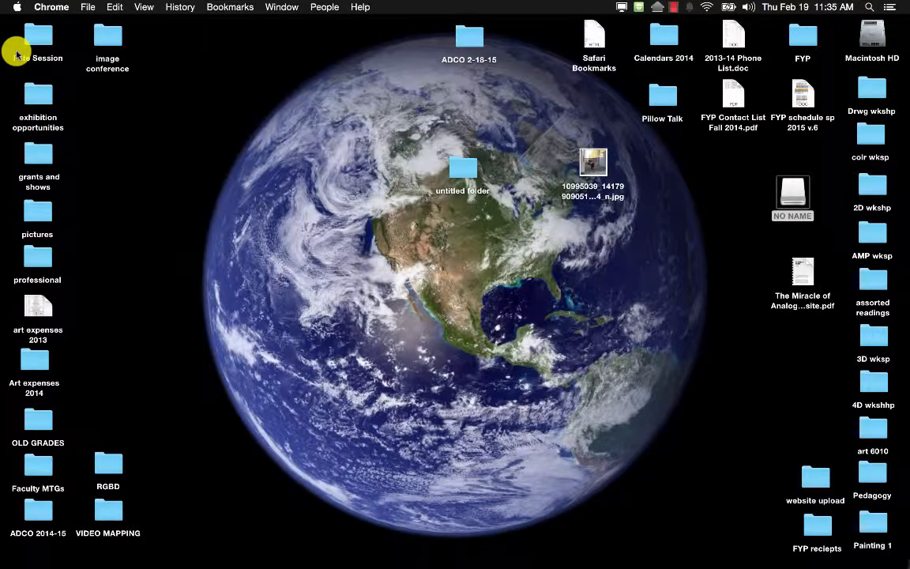
{"action": "double_click", "coordinate": [792, 189]}
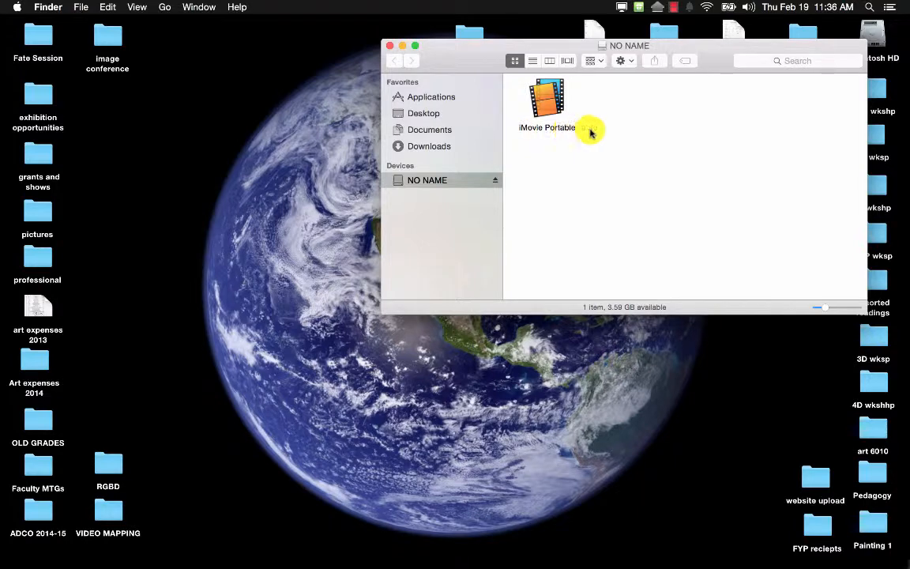
{"action": "left_click", "coordinate": [548, 110]}
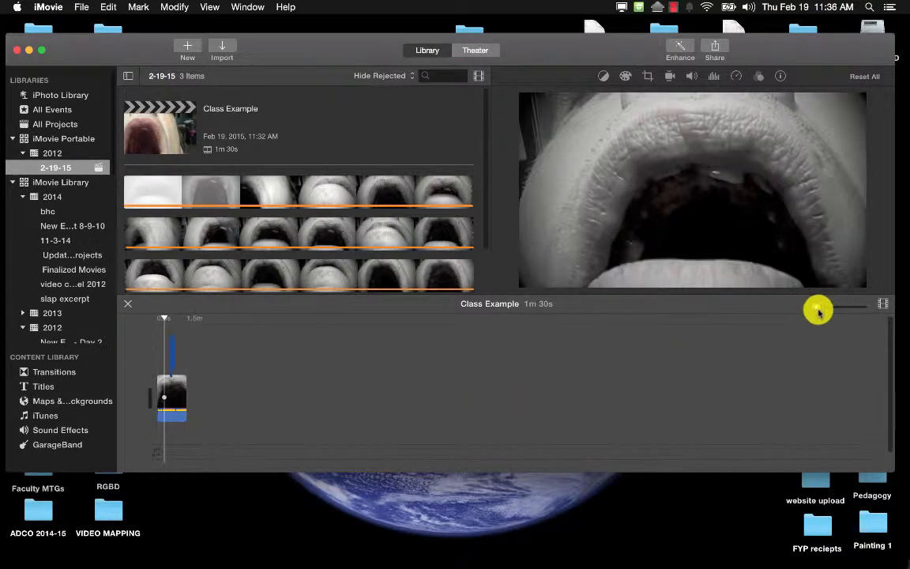
{"action": "left_click_drag", "start_coordinate": [818, 312], "coordinate": [833, 314]}
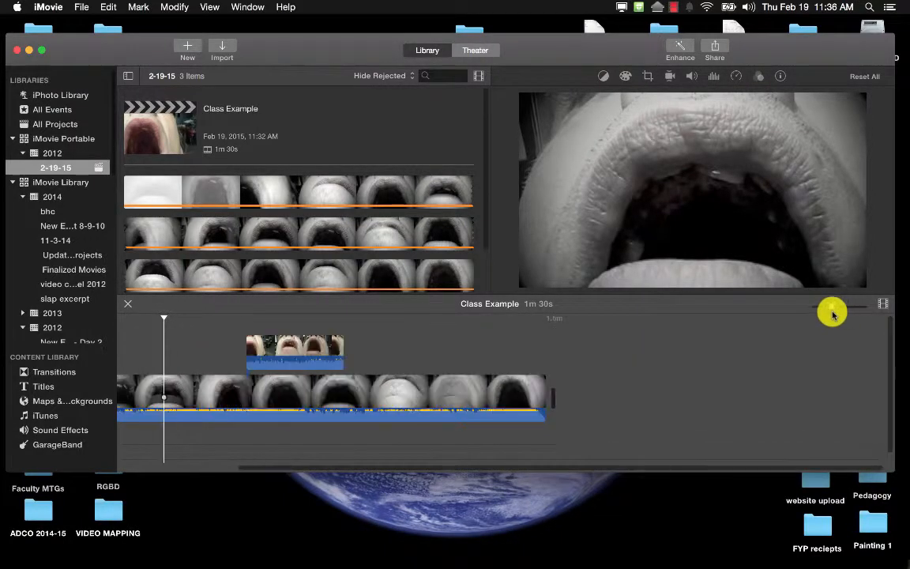